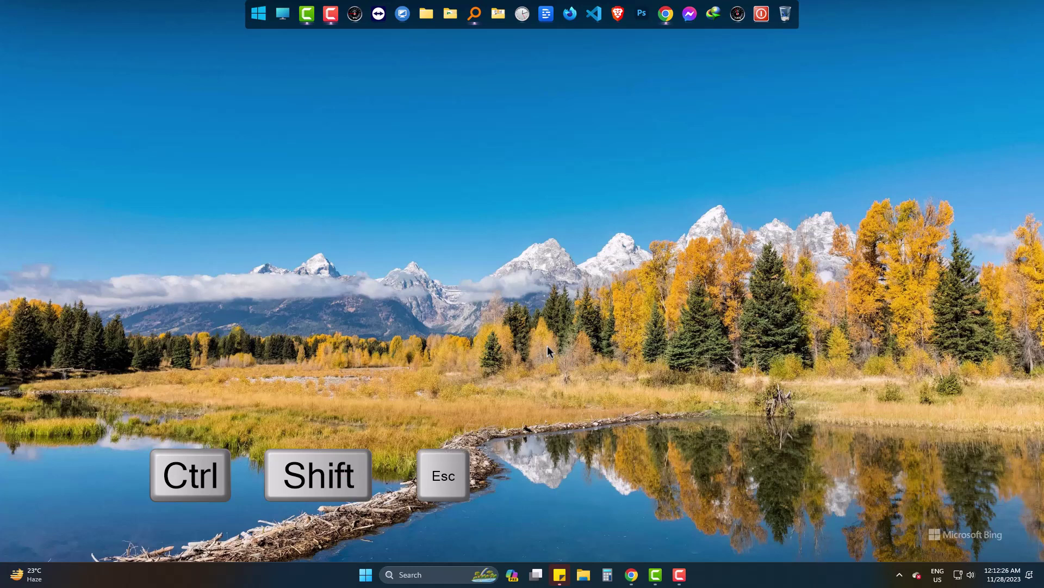
# Step: Open Task Manager with Ctrl+Shift+Esc, switch to the Performance page and maximize the window
pyautogui.hotkey('ctrl', 'shift', 'Escape')
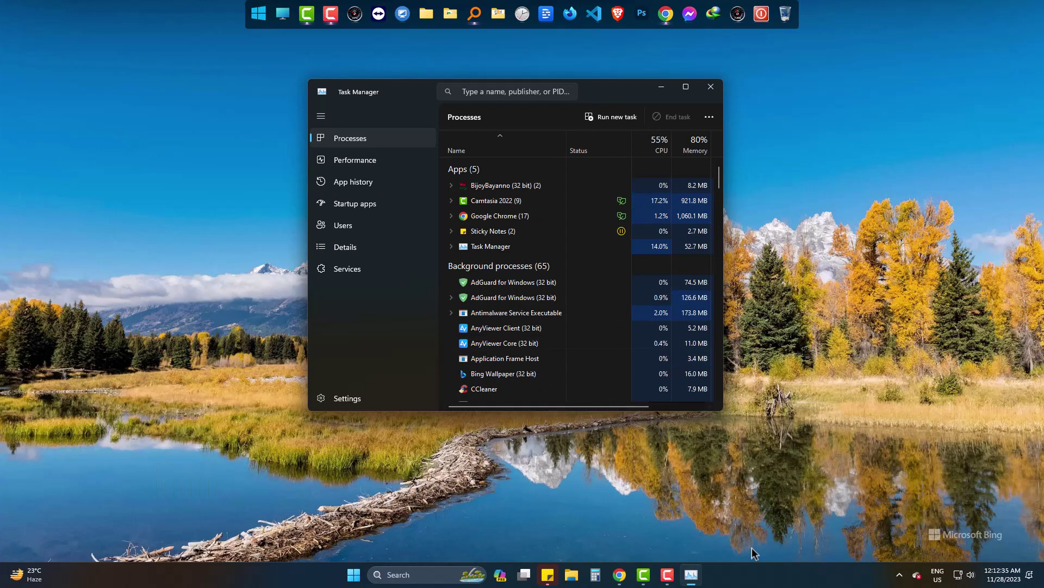
pyautogui.rightClick(744, 580)
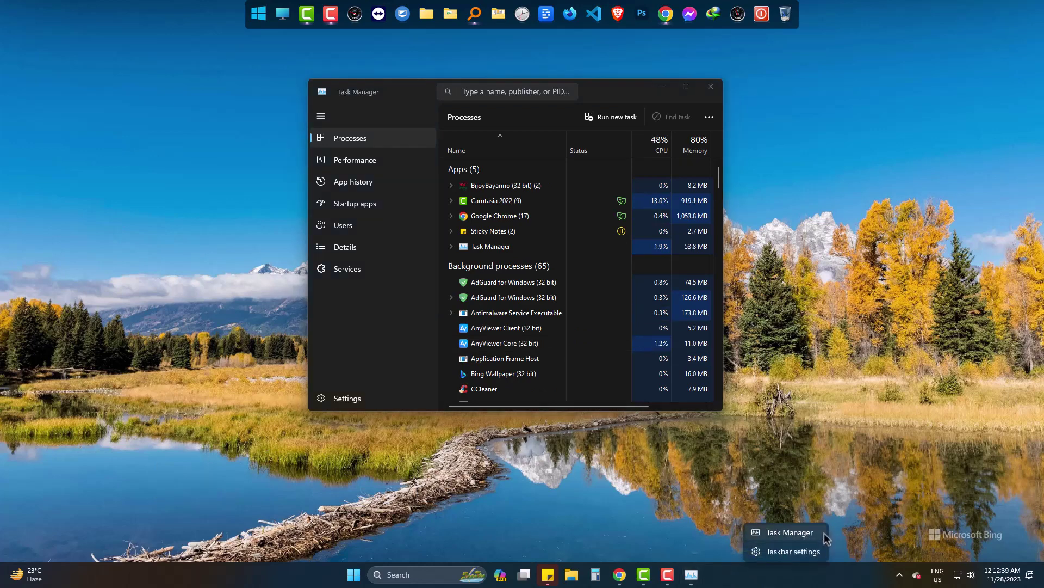
pyautogui.click(665, 463)
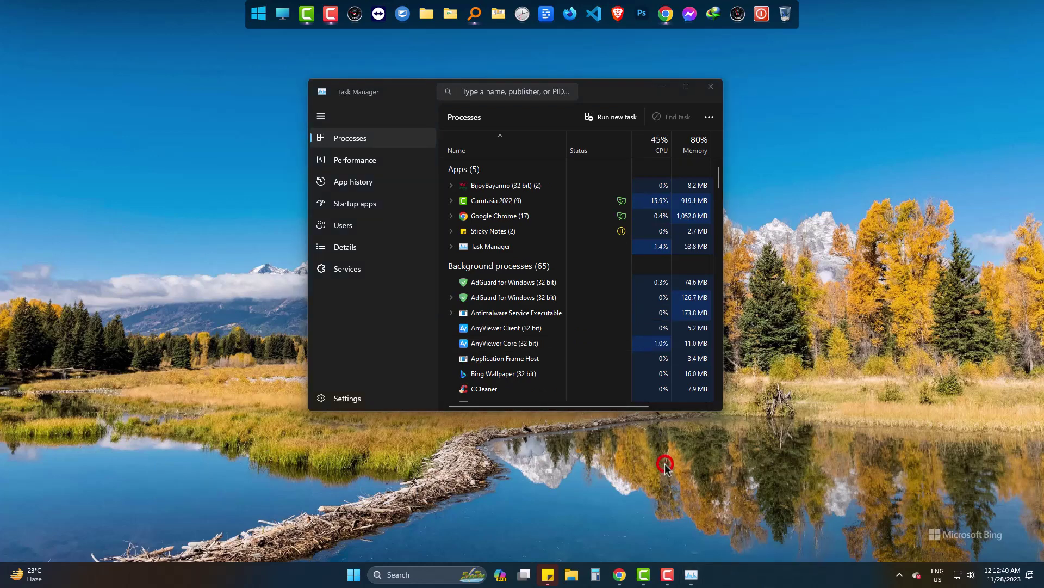
pyautogui.click(427, 163)
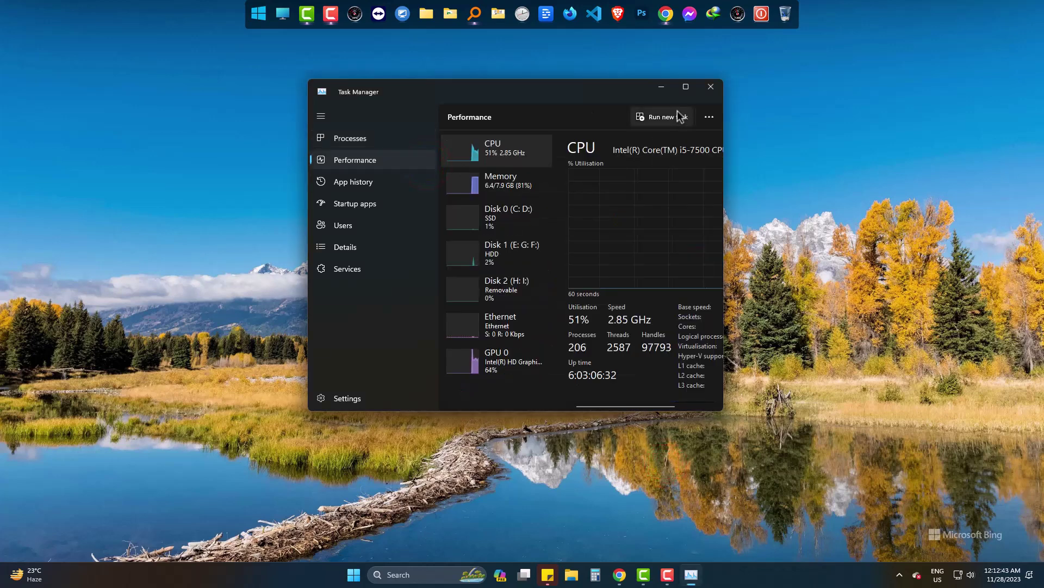
pyautogui.click(686, 87)
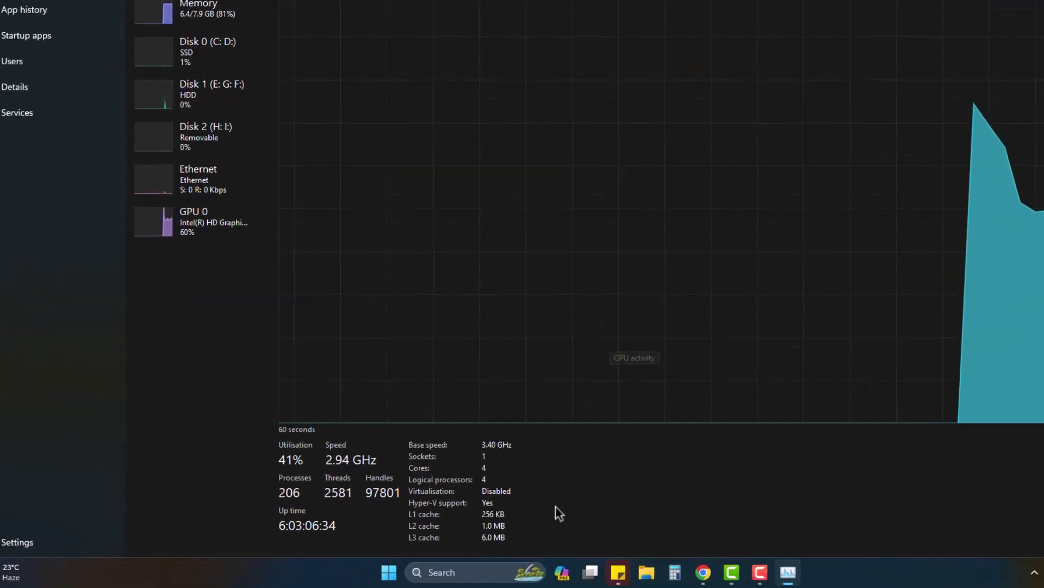